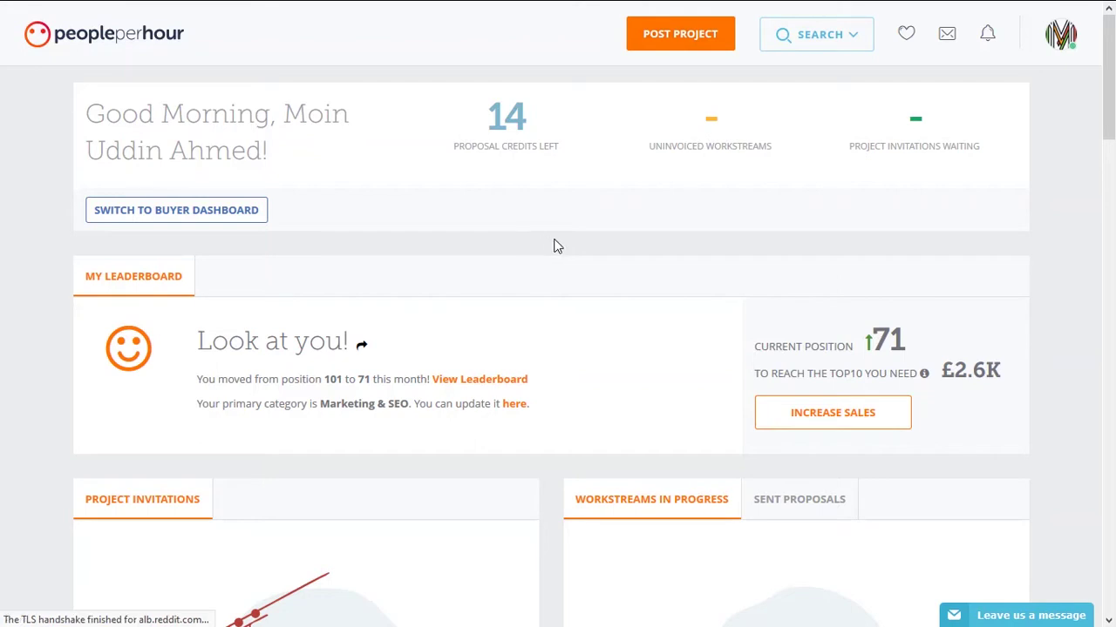
# Look over the seller dashboard and open the account's Payments page.
pyautogui.scroll(-3, 556, 246)
pyautogui.scroll(-3, 556, 246)
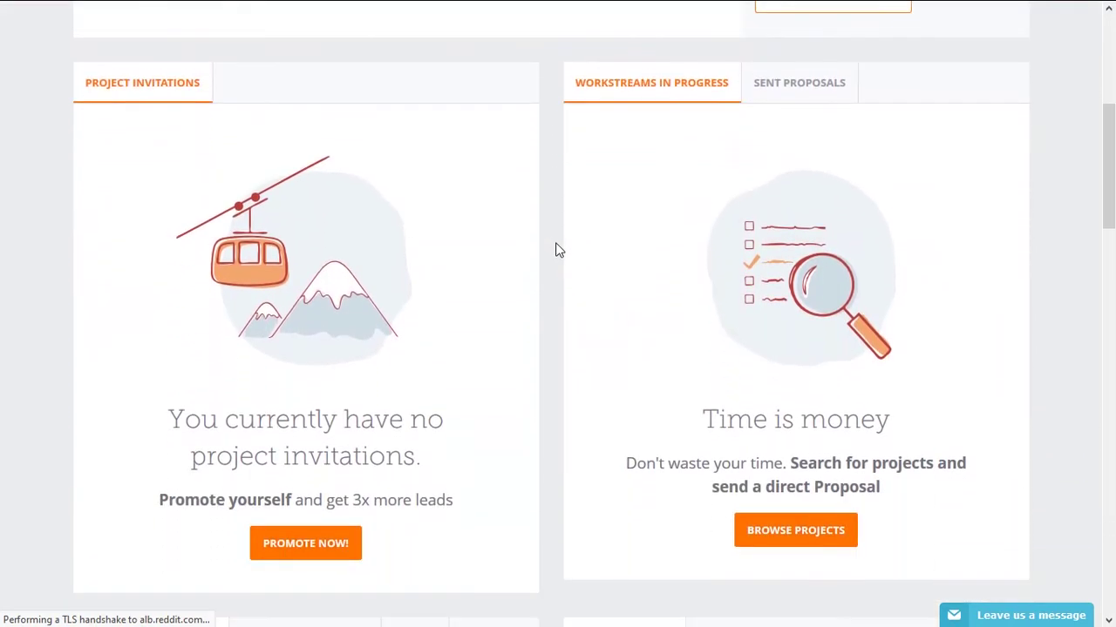
pyautogui.scroll(-5, 557, 248)
pyautogui.scroll(-4, 562, 252)
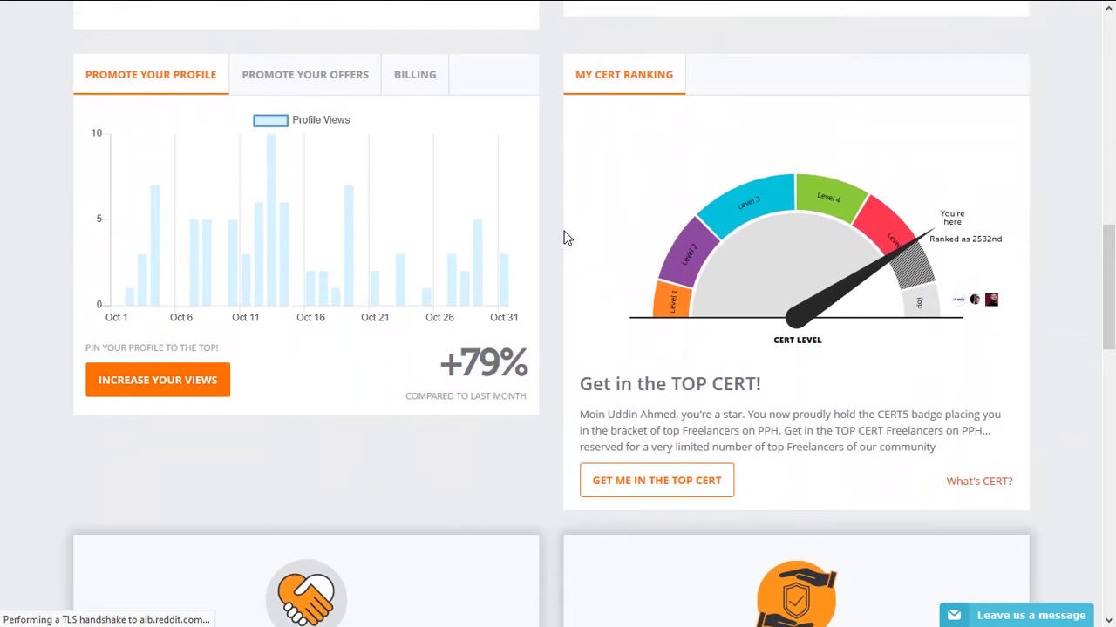
pyautogui.scroll(9, 563, 237)
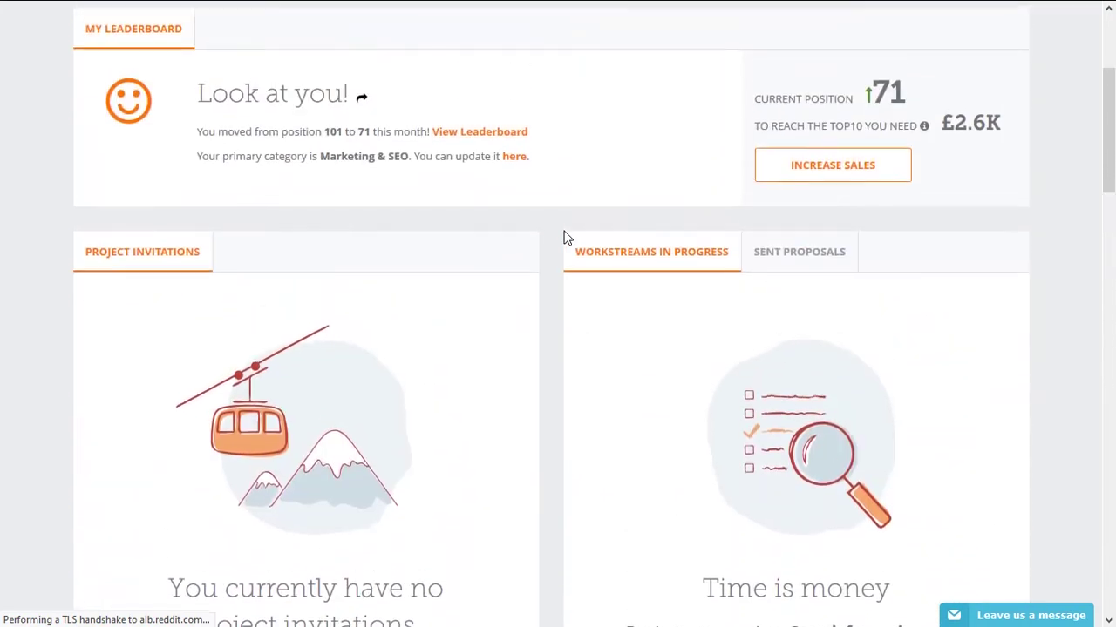
pyautogui.scroll(3, 563, 237)
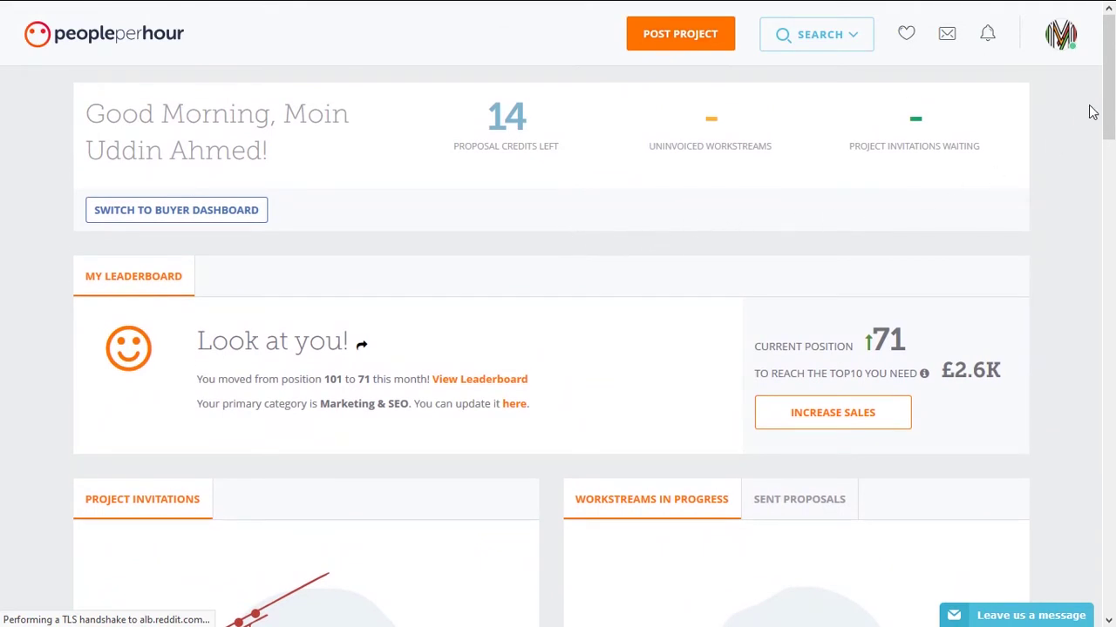
pyautogui.click(1058, 35)
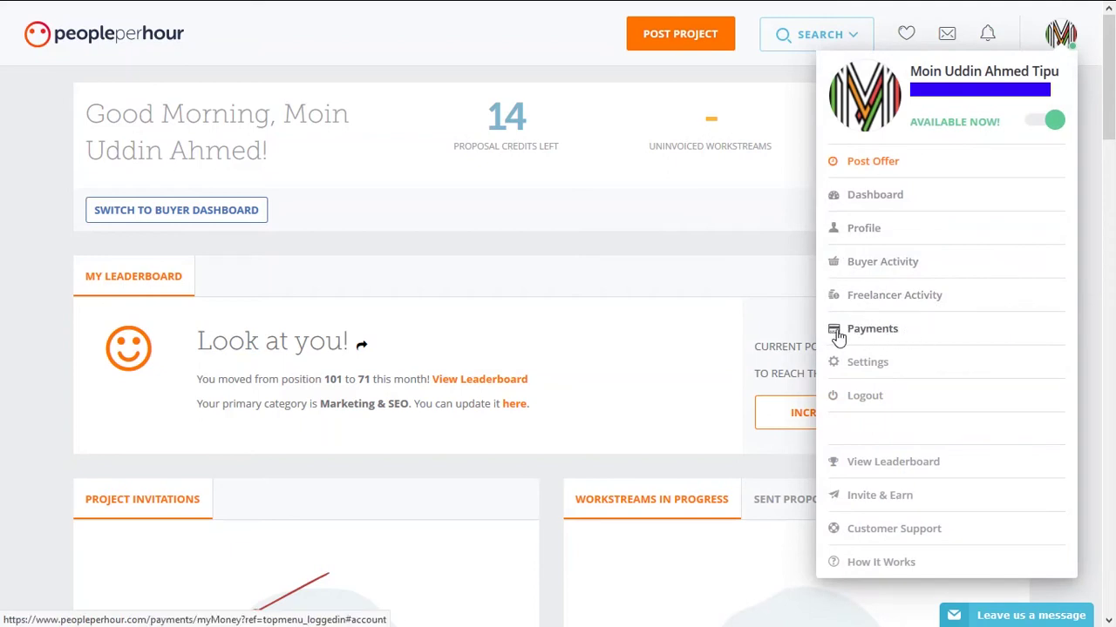
pyautogui.click(867, 332)
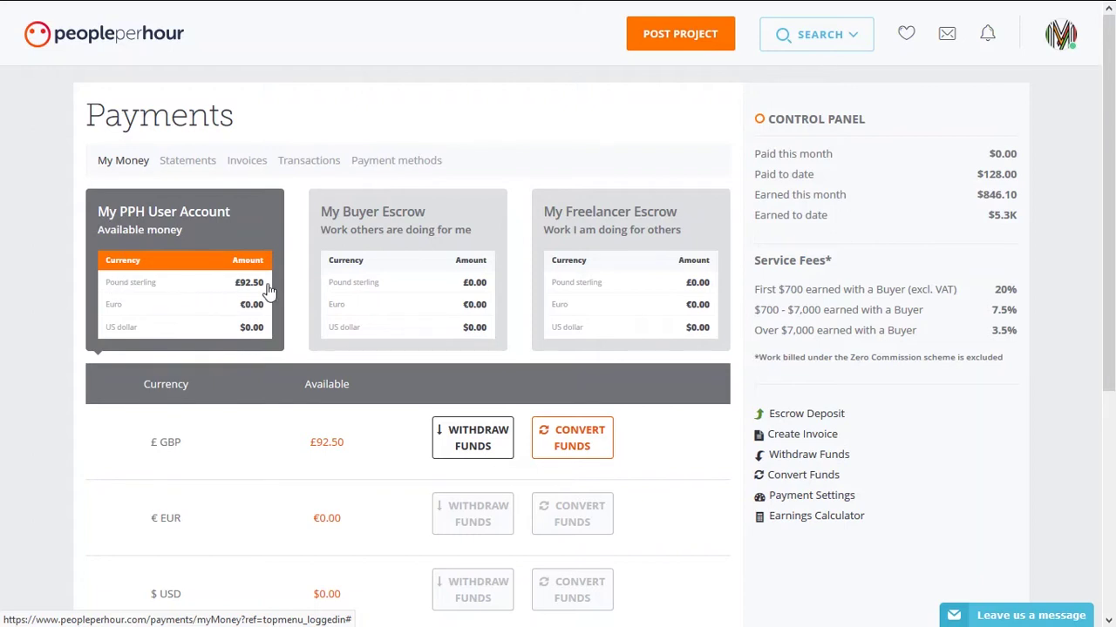
pyautogui.scroll(-2, 270, 291)
pyautogui.moveTo(143, 275); pyautogui.dragTo(258, 296)
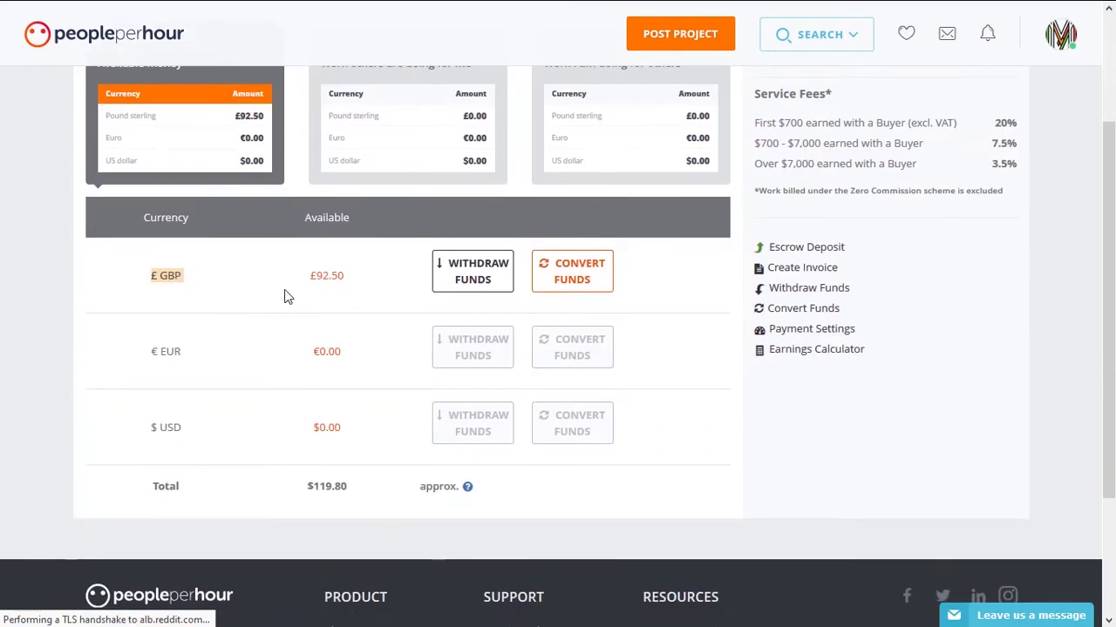
pyautogui.moveTo(338, 292); pyautogui.dragTo(355, 288)
pyautogui.click(374, 296)
pyautogui.click(471, 274)
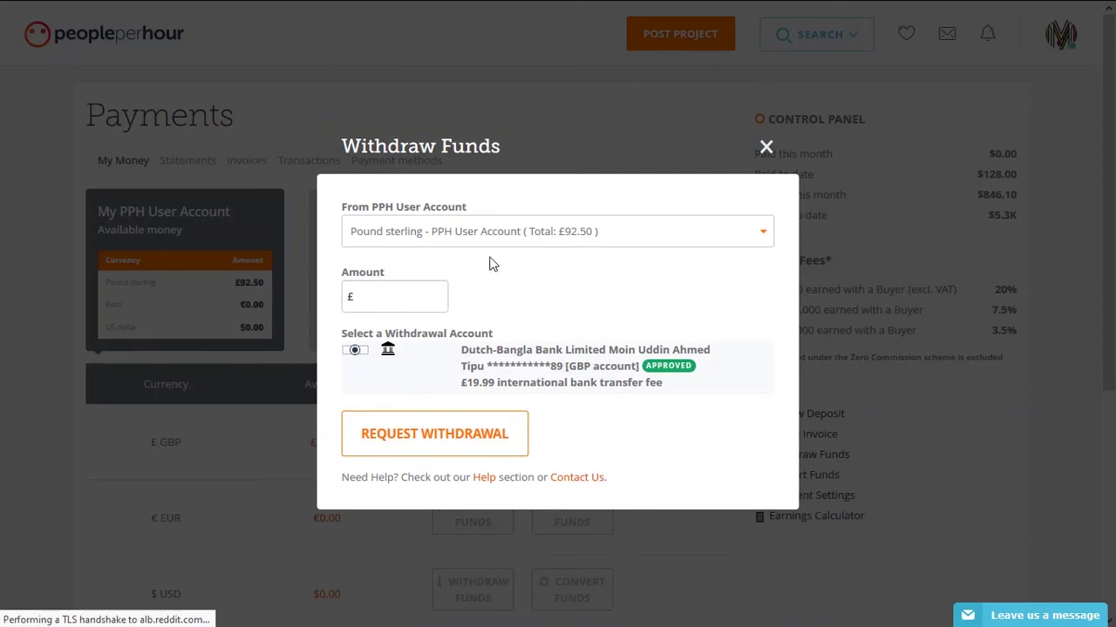
pyautogui.write('92.50')
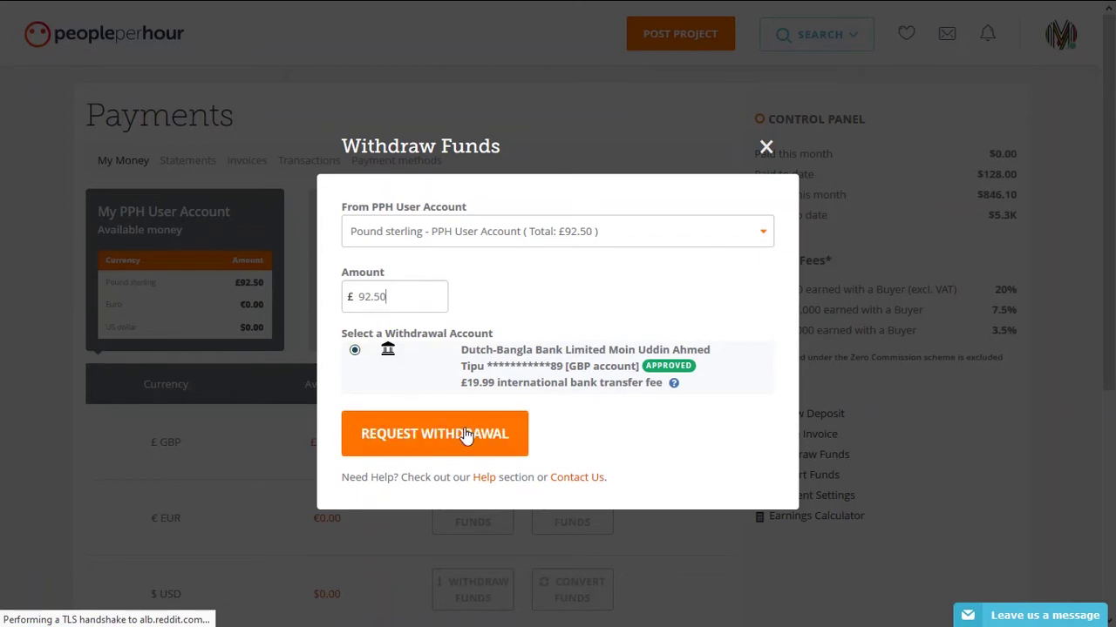
pyautogui.moveTo(467, 394)
pyautogui.mouseDown()
pyautogui.moveTo(598, 386)
pyautogui.moveTo(458, 383)
pyautogui.mouseUp()
pyautogui.click(471, 389)
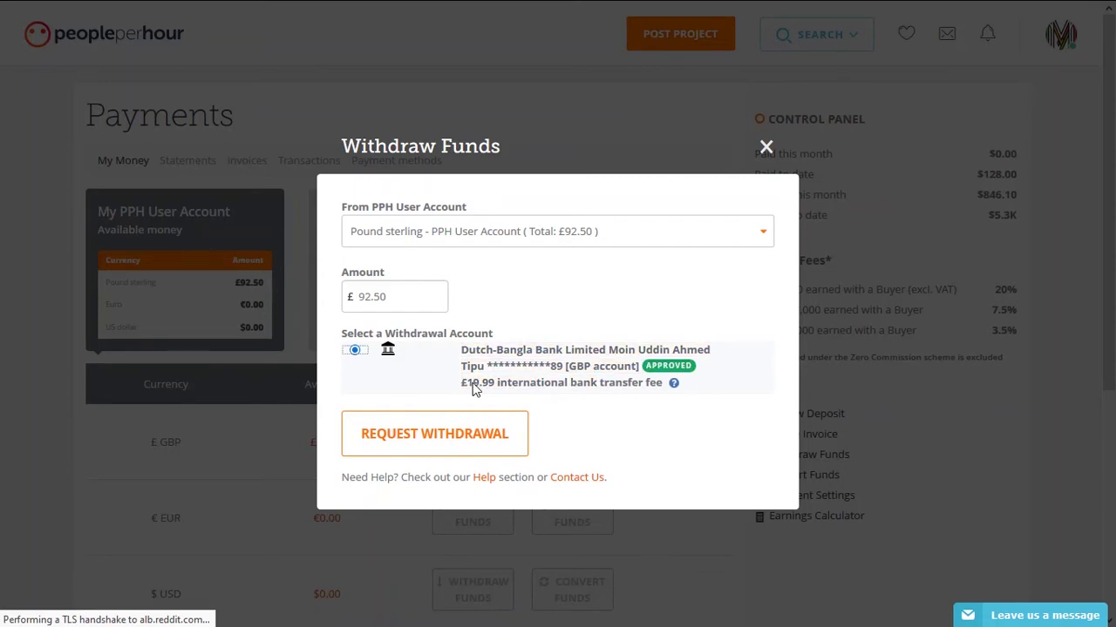
pyautogui.click(767, 148)
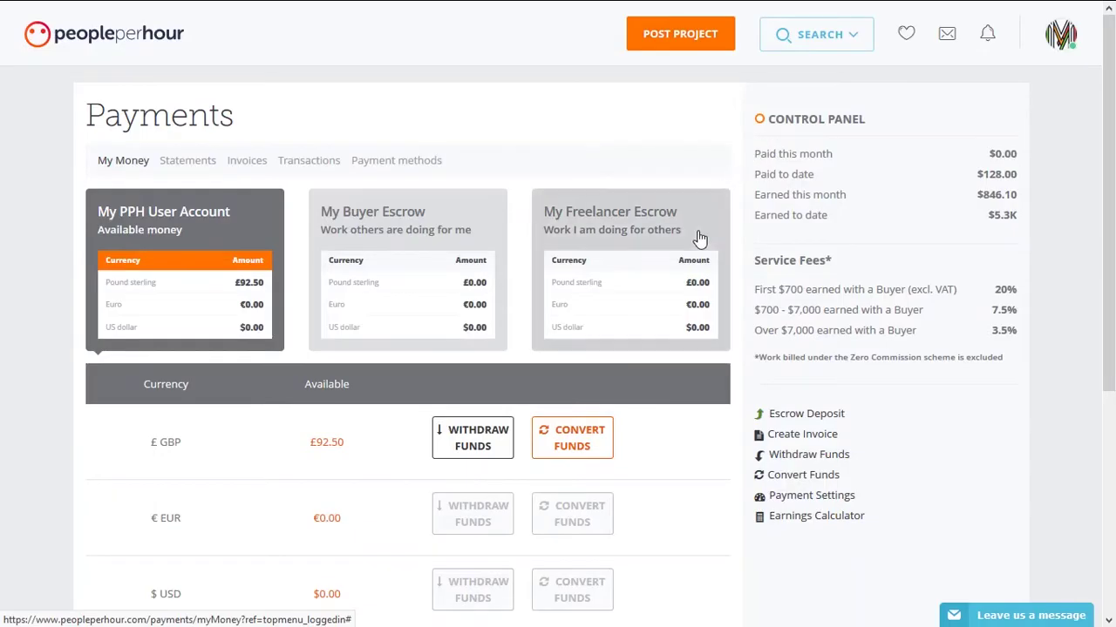
# Start a funds conversion from GBP to USD.
pyautogui.click(580, 438)
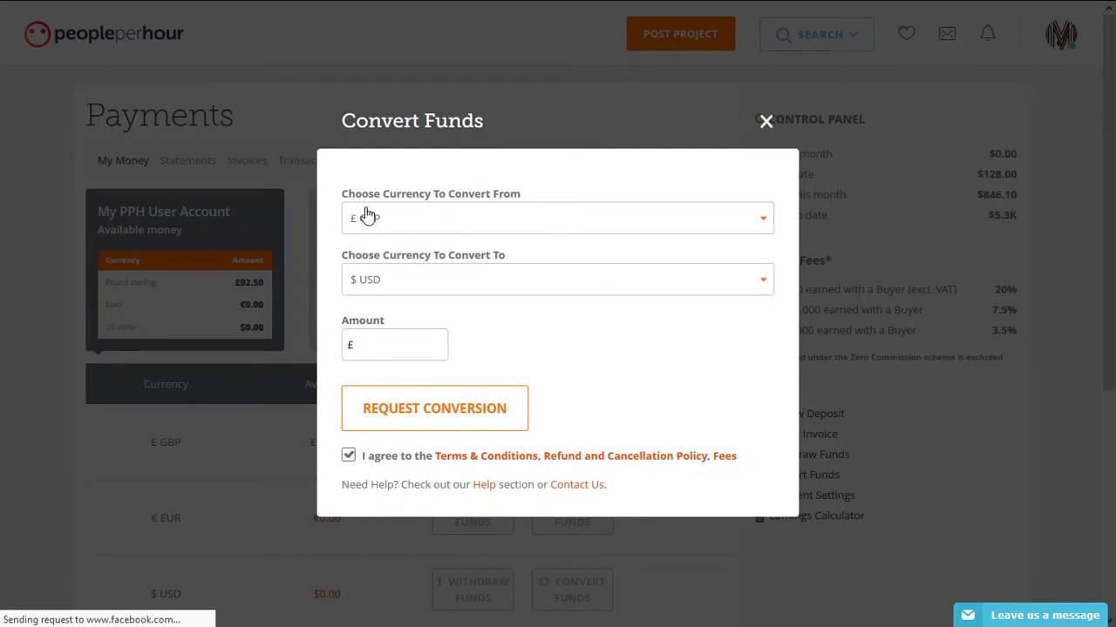
pyautogui.moveTo(345, 198); pyautogui.dragTo(497, 205)
pyautogui.click(493, 228)
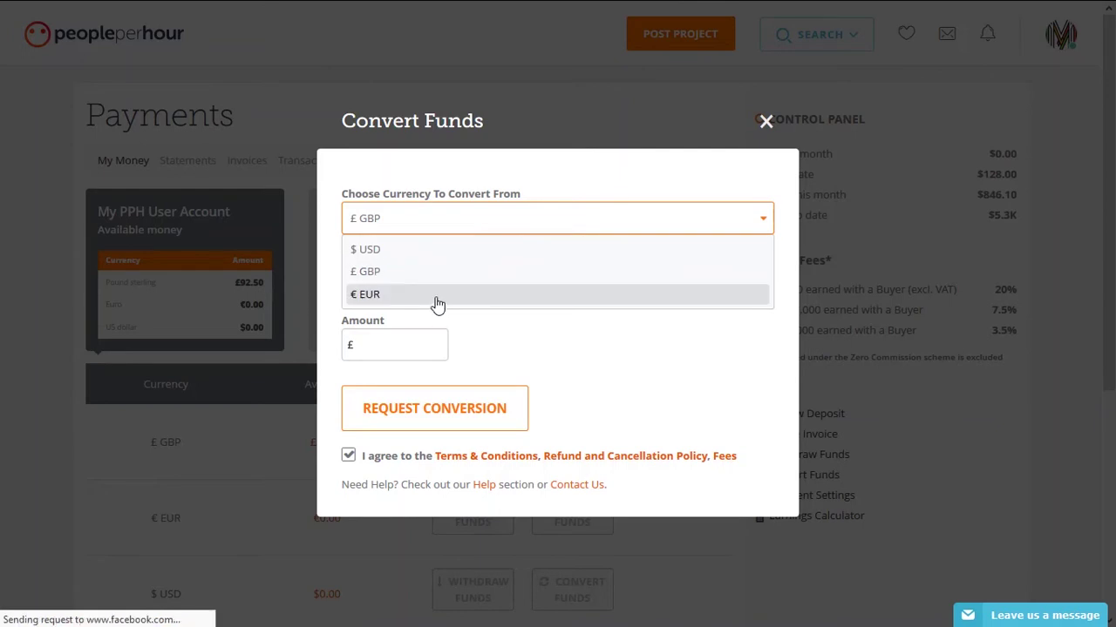
pyautogui.click(435, 277)
pyautogui.click(344, 266)
pyautogui.moveTo(356, 259); pyautogui.dragTo(512, 268)
pyautogui.click(493, 281)
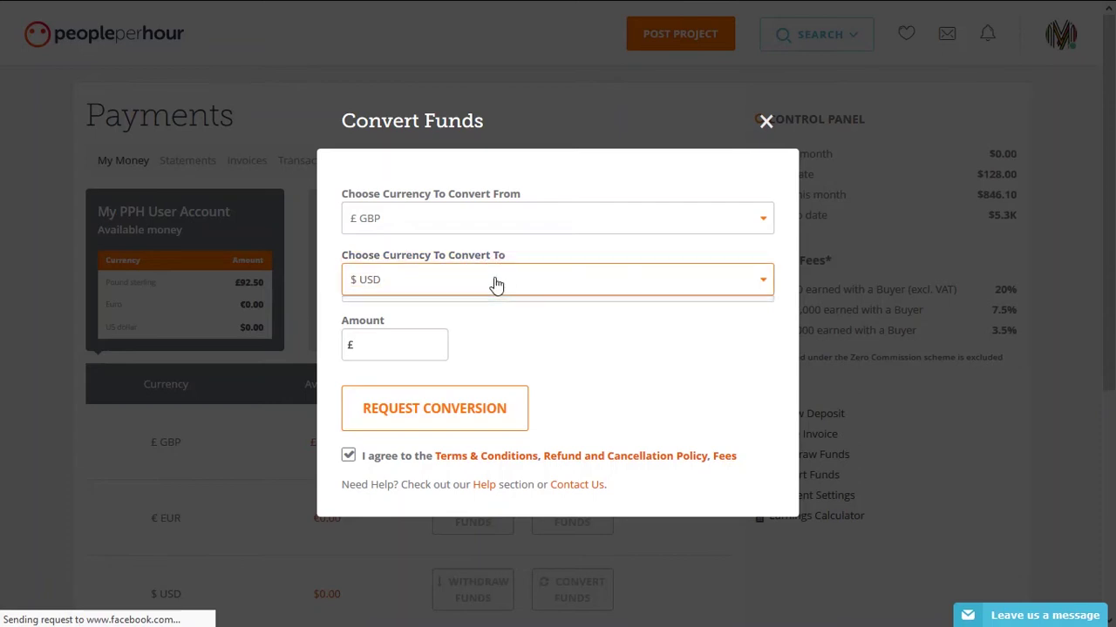
pyautogui.click(366, 333)
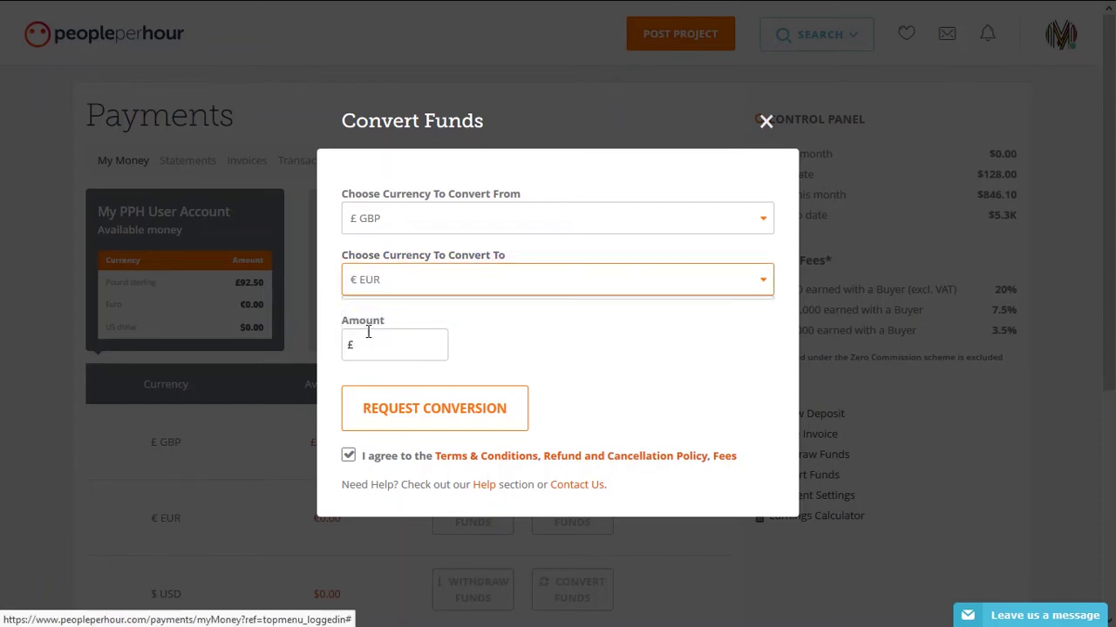
pyautogui.click(401, 291)
pyautogui.click(388, 312)
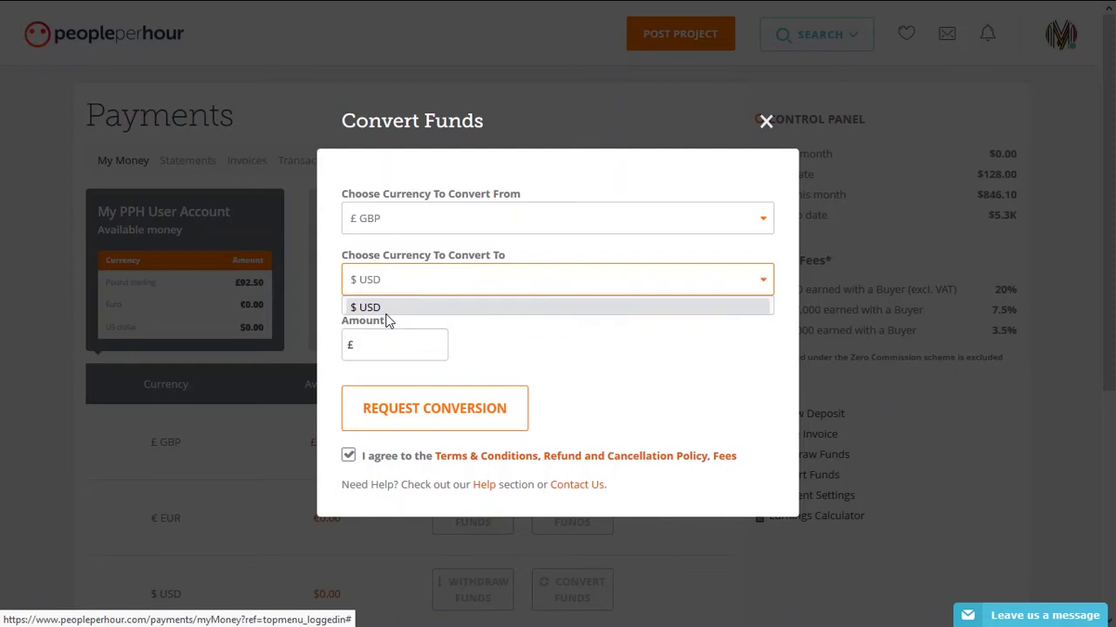
# Set the conversion amount to £92.50, review the exchange rate and submit the conversion request.
pyautogui.moveTo(349, 325); pyautogui.dragTo(392, 325)
pyautogui.click(388, 344)
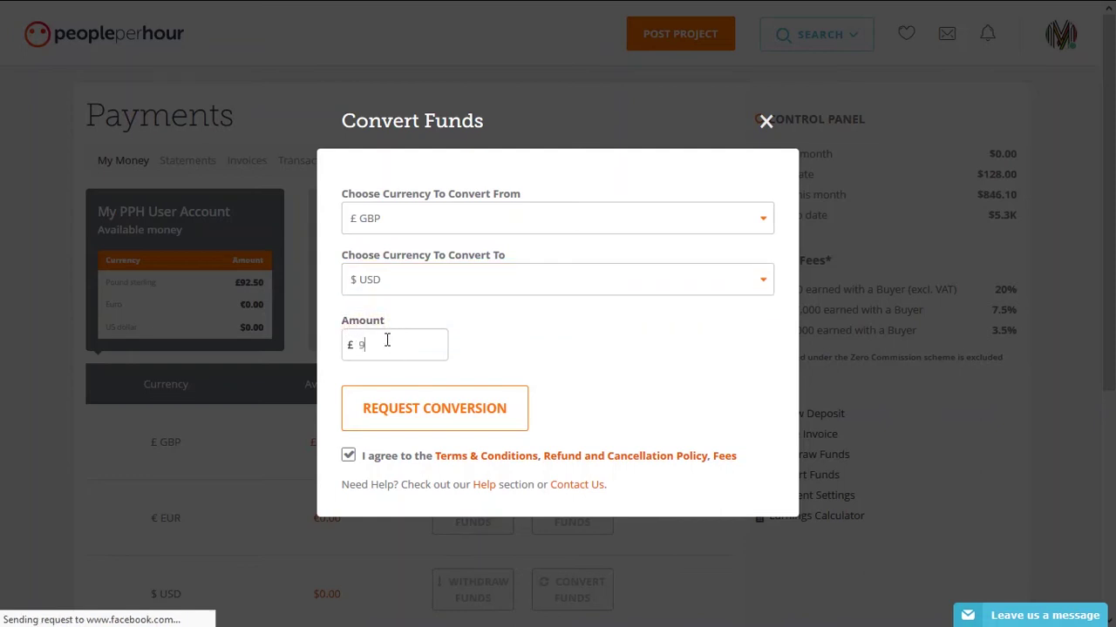
pyautogui.write('92.50')
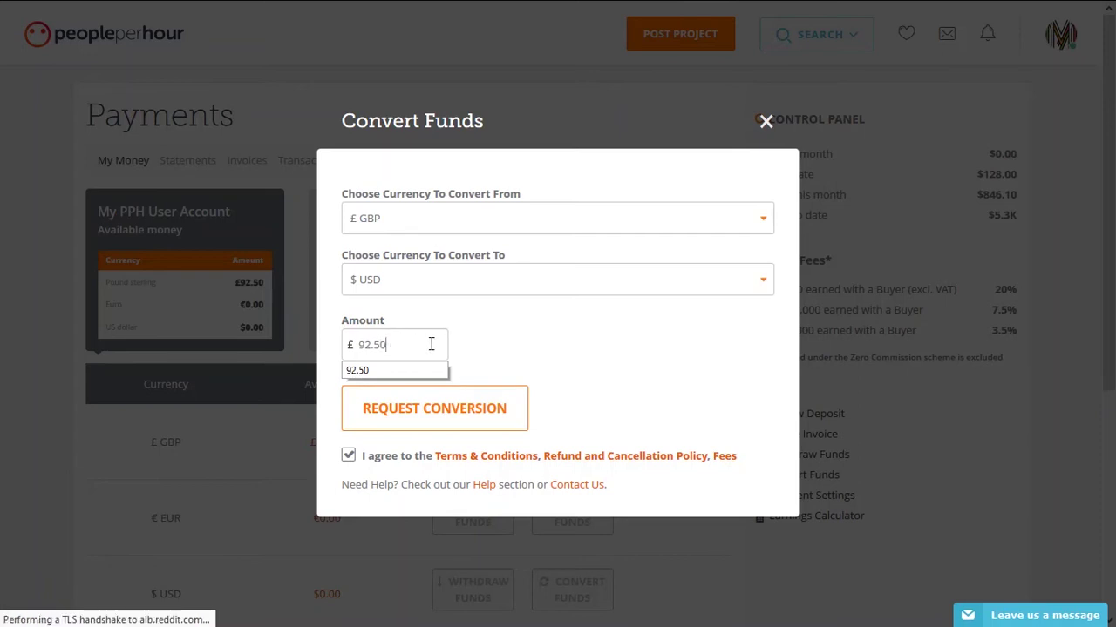
pyautogui.click(495, 356)
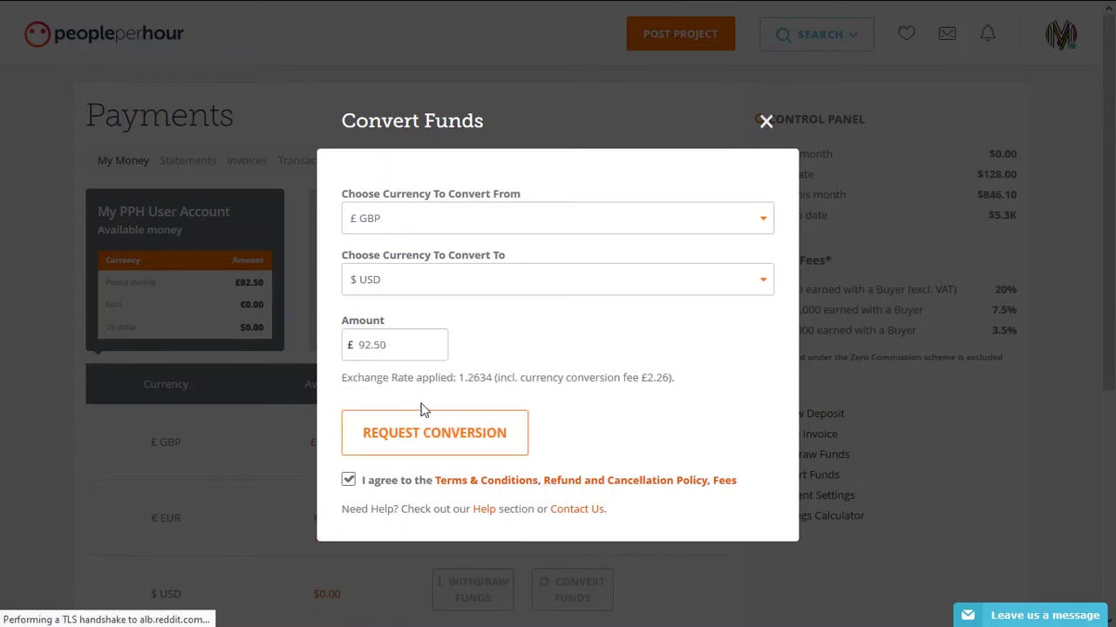
pyautogui.moveTo(347, 378); pyautogui.dragTo(652, 377)
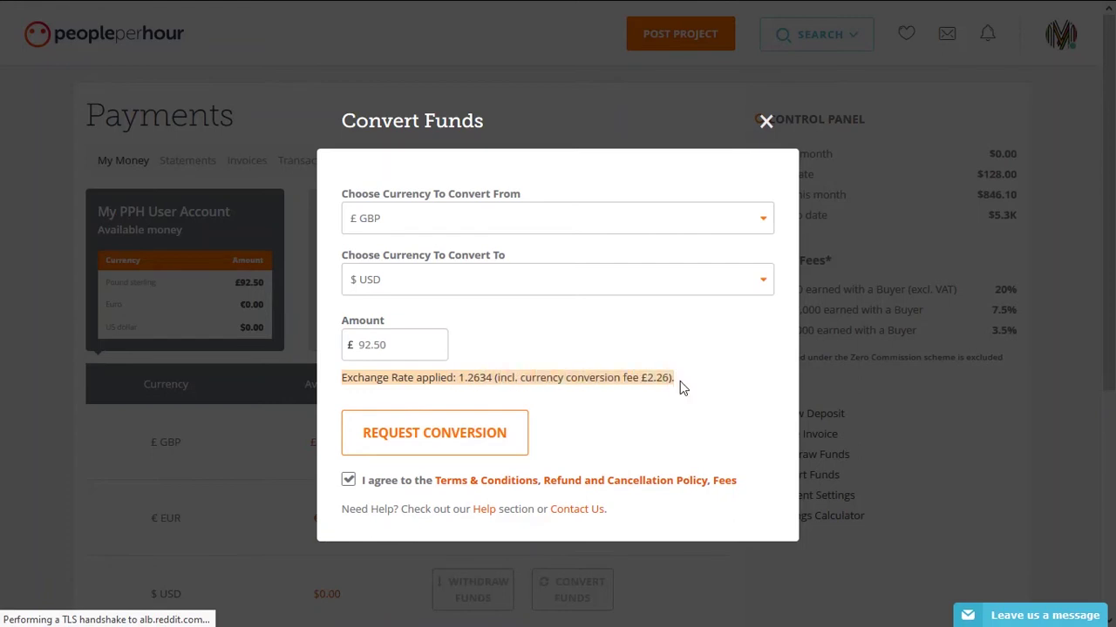
pyautogui.click(684, 387)
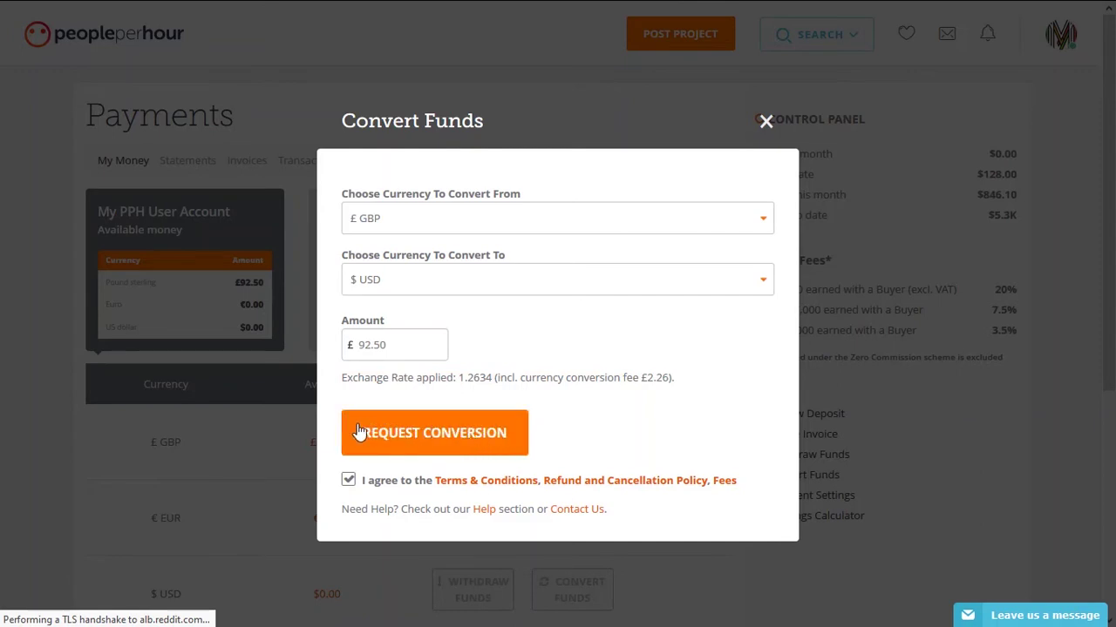
pyautogui.click(445, 434)
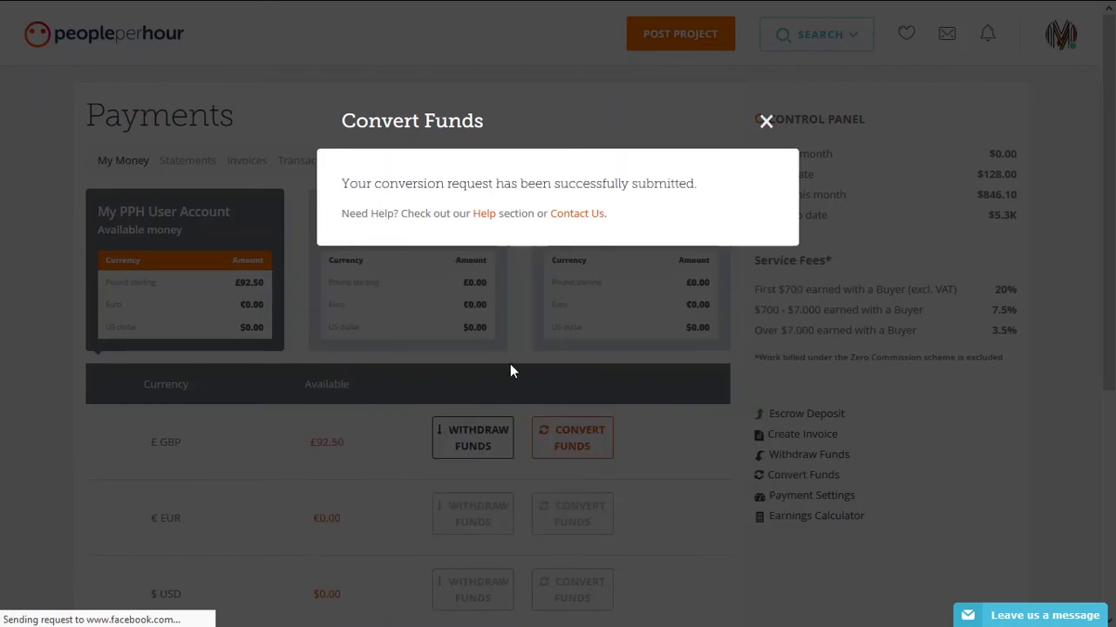
# Read and close the conversion confirmation, and check the balances in My PPH User Account.
pyautogui.tripleClick(379, 181)
pyautogui.click(378, 182)
pyautogui.tripleClick(353, 213)
pyautogui.click(352, 213)
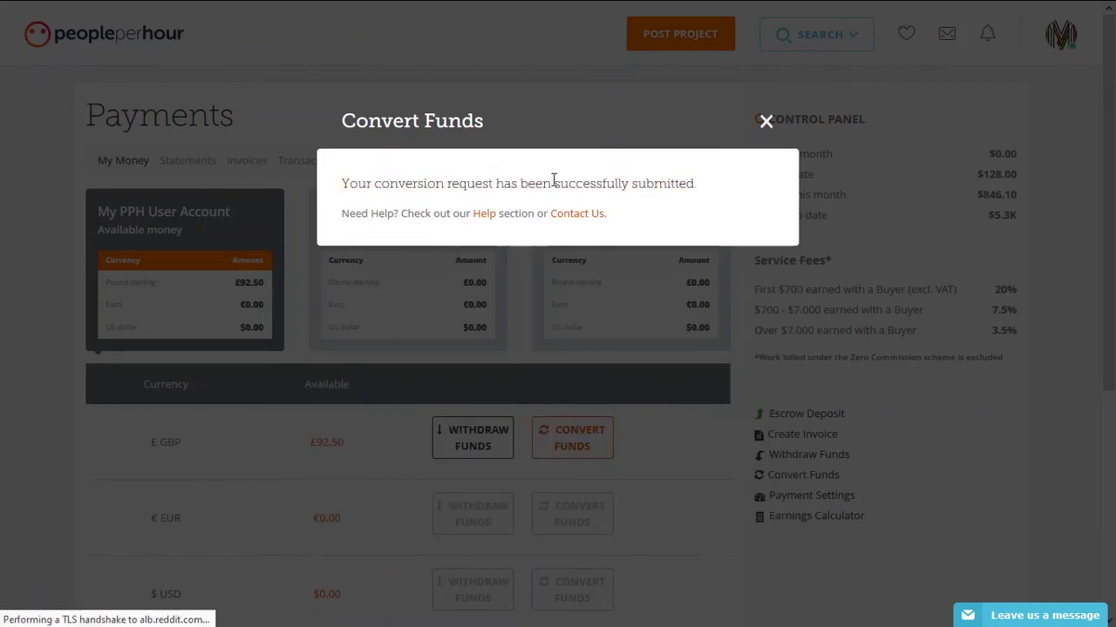
pyautogui.click(765, 121)
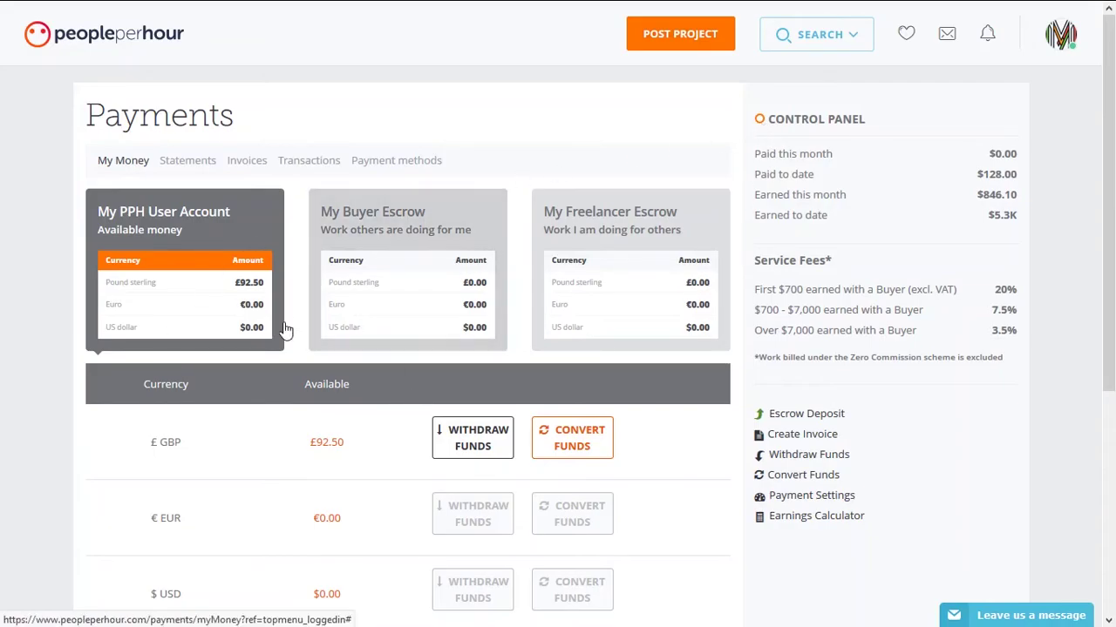
pyautogui.click(252, 239)
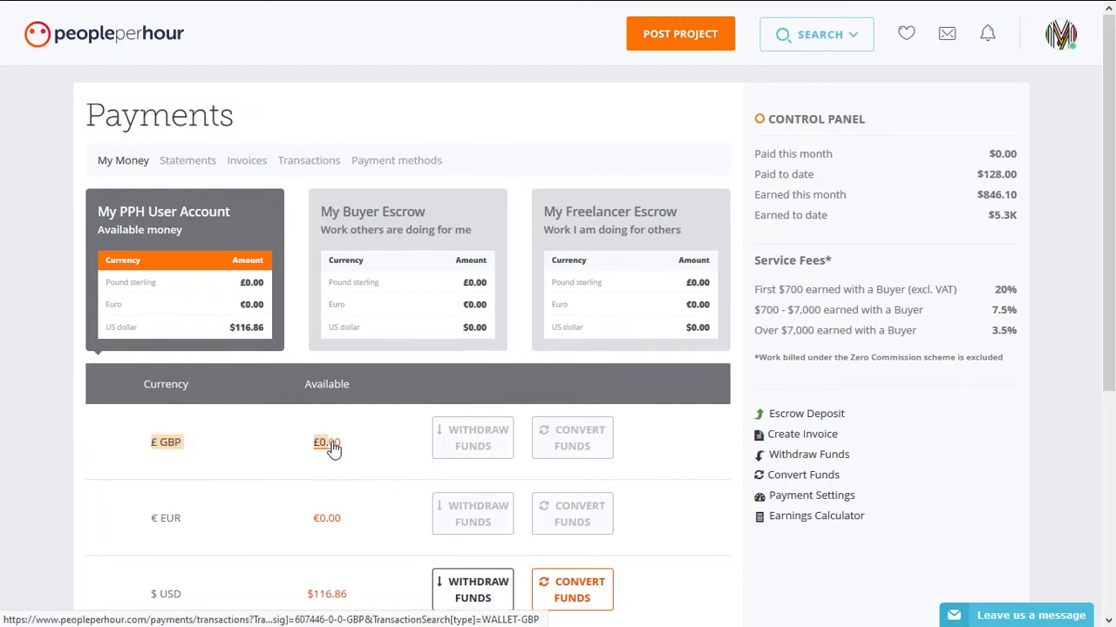
# Start a withdrawal from the US dollar balance with an amount of $116.86.
pyautogui.scroll(-1, 370, 462)
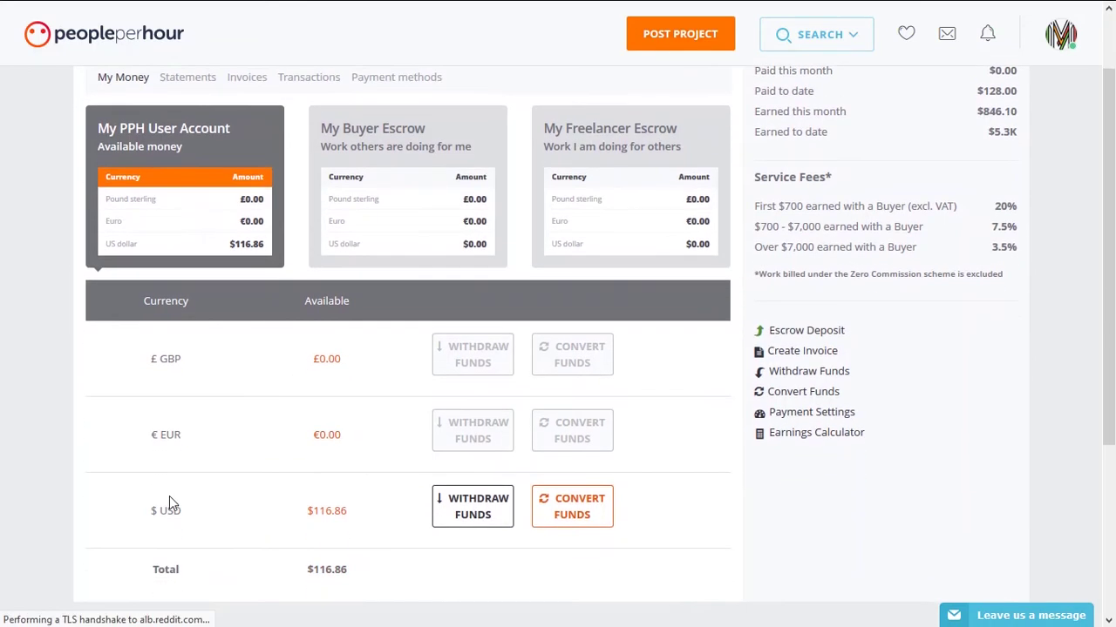
pyautogui.moveTo(143, 512); pyautogui.dragTo(215, 517)
pyautogui.click(469, 523)
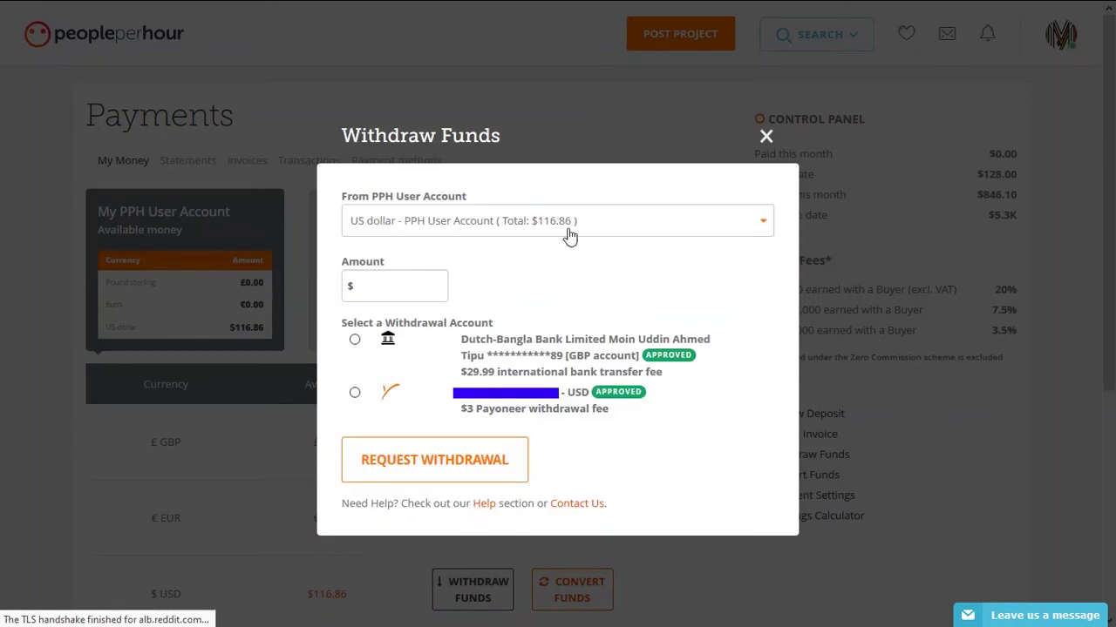
pyautogui.write('116.86')
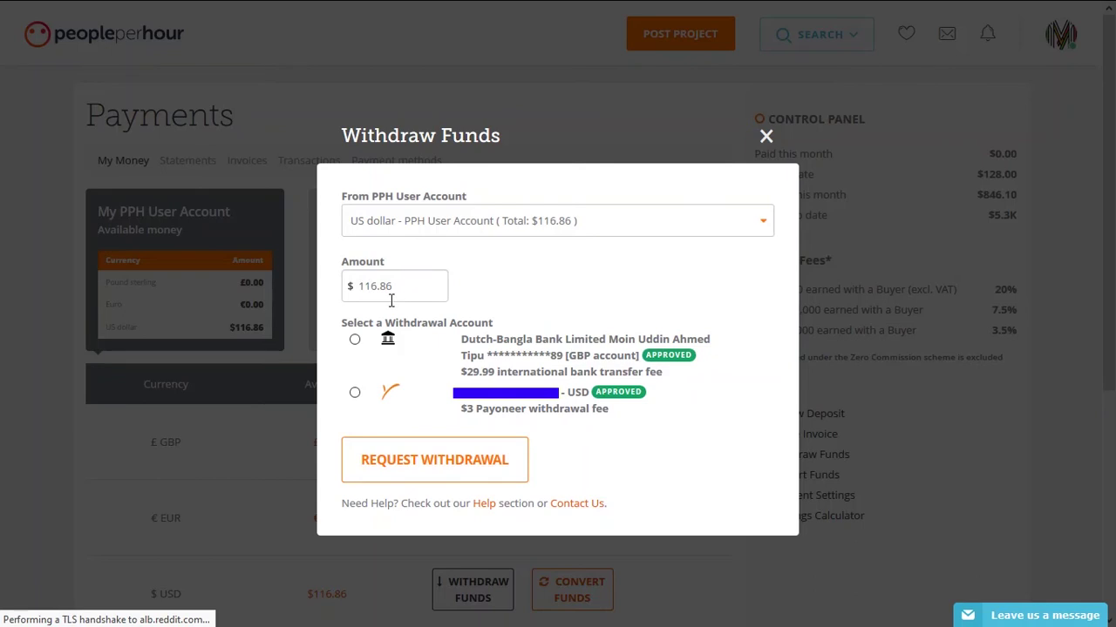
# Choose the USD Payoneer account as the withdrawal account and submit the withdrawal request.
pyautogui.click(356, 338)
pyautogui.click(354, 394)
pyautogui.moveTo(461, 412)
pyautogui.mouseDown()
pyautogui.moveTo(607, 416)
pyautogui.moveTo(471, 421)
pyautogui.mouseUp()
pyautogui.click(468, 419)
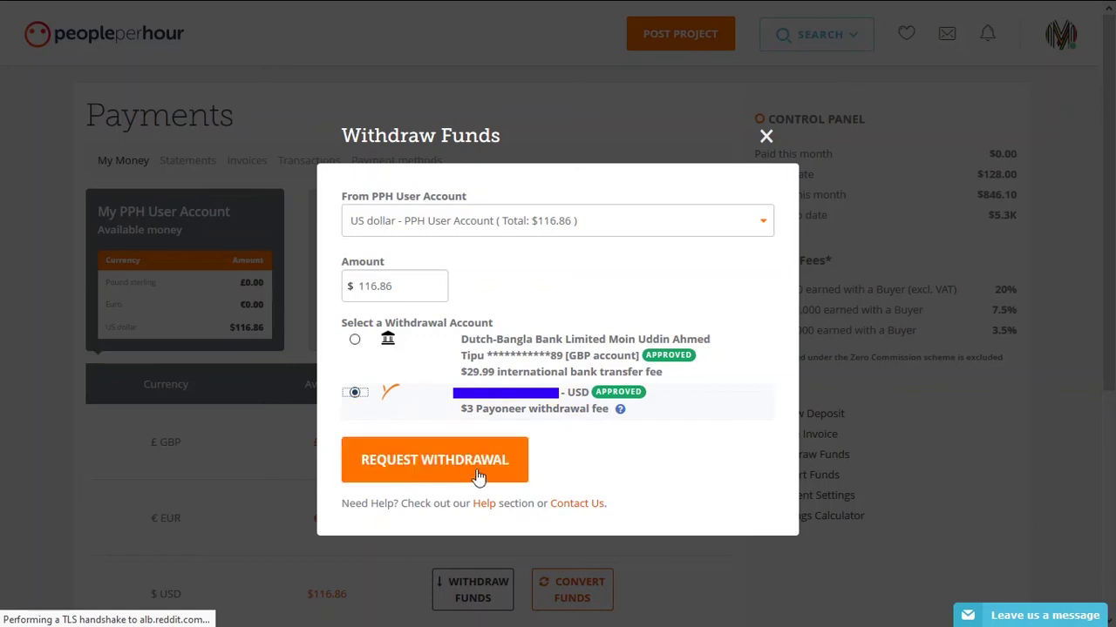
pyautogui.click(452, 456)
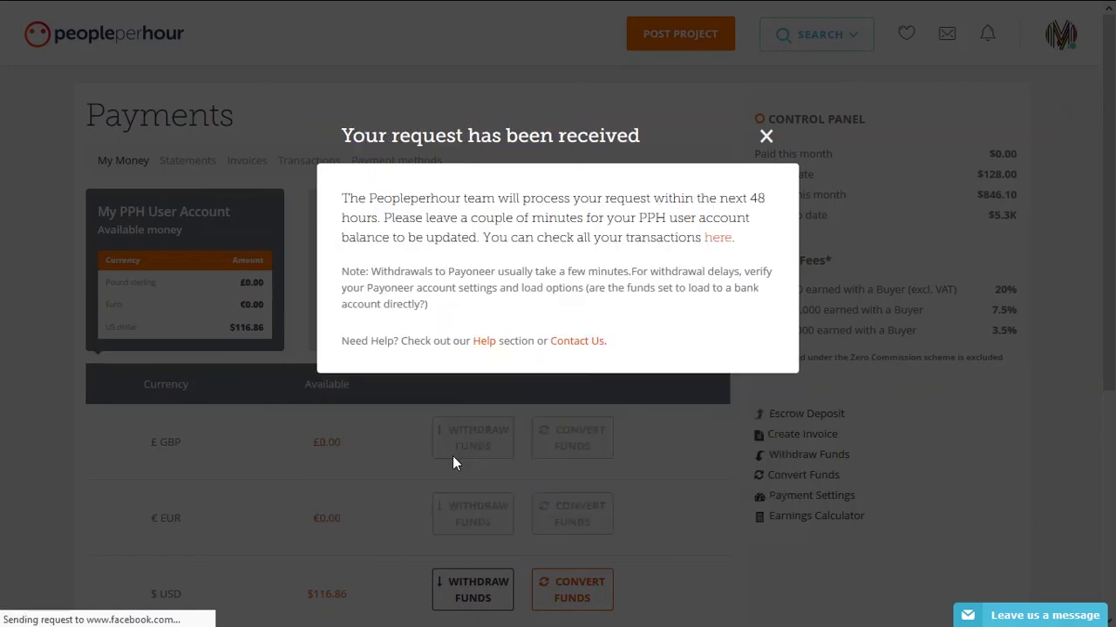
# Read and close the withdrawal confirmation, and check the available balances on the Payments page.
pyautogui.tripleClick(486, 225)
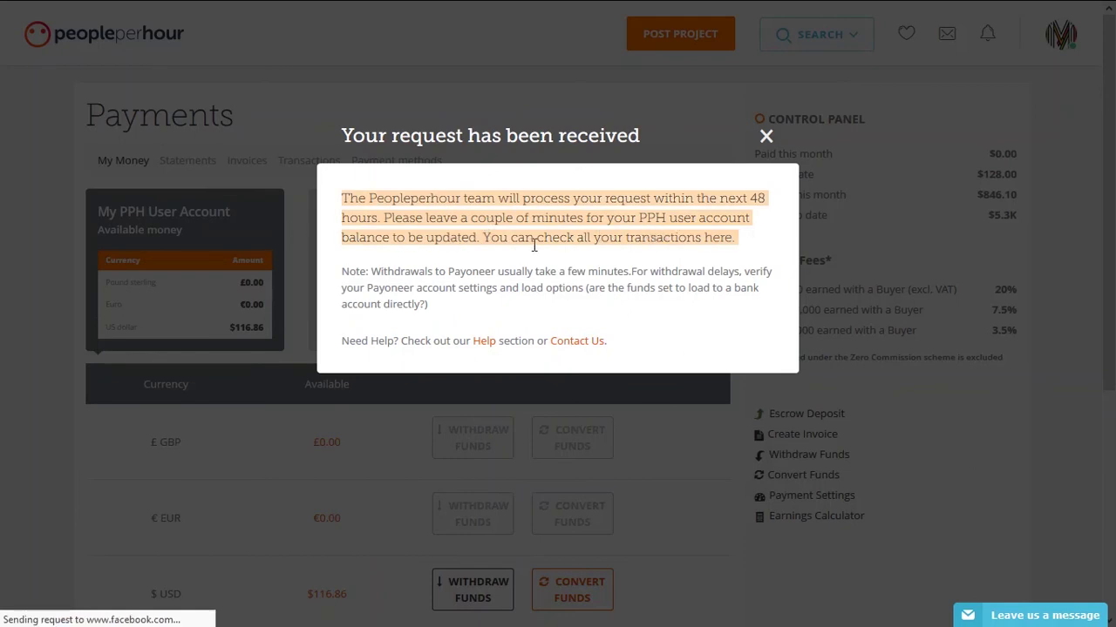
pyautogui.tripleClick(428, 275)
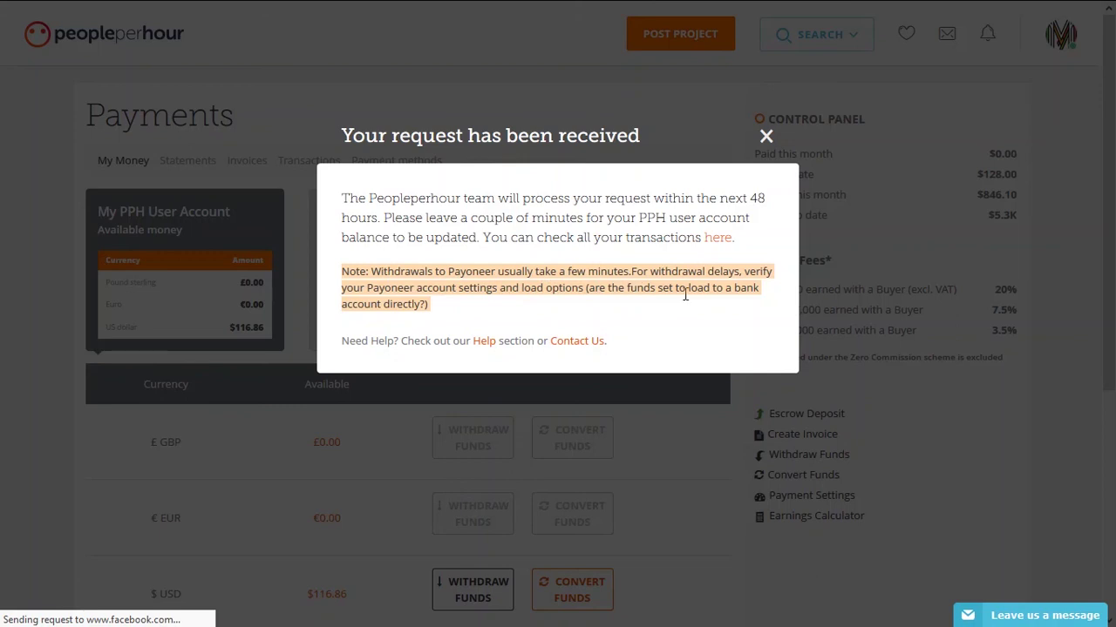
pyautogui.tripleClick(356, 341)
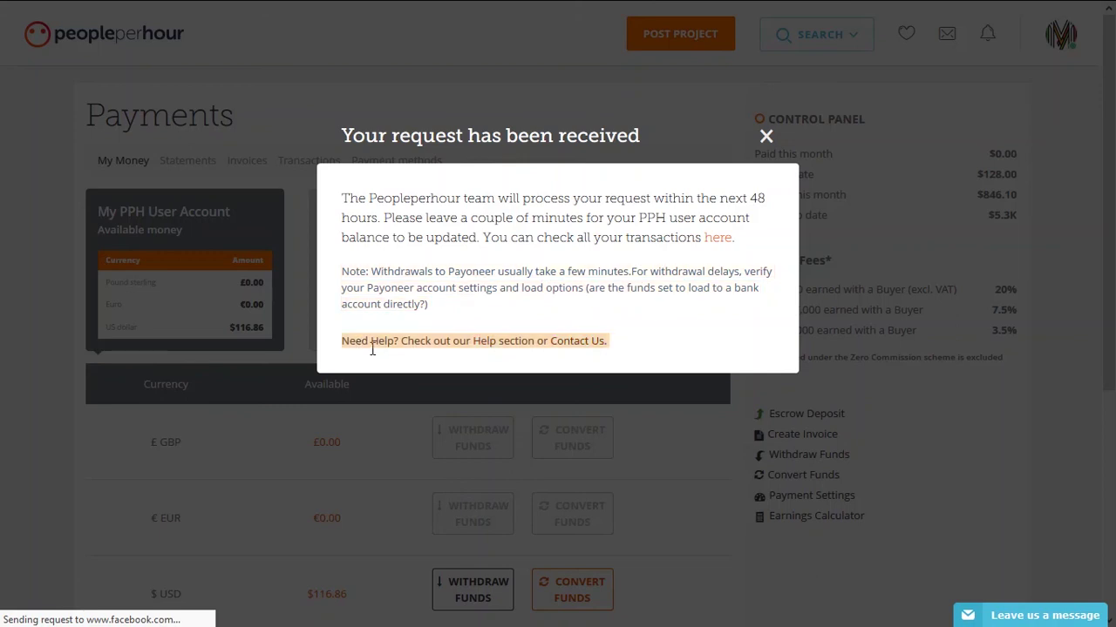
pyautogui.click(765, 139)
pyautogui.click(624, 210)
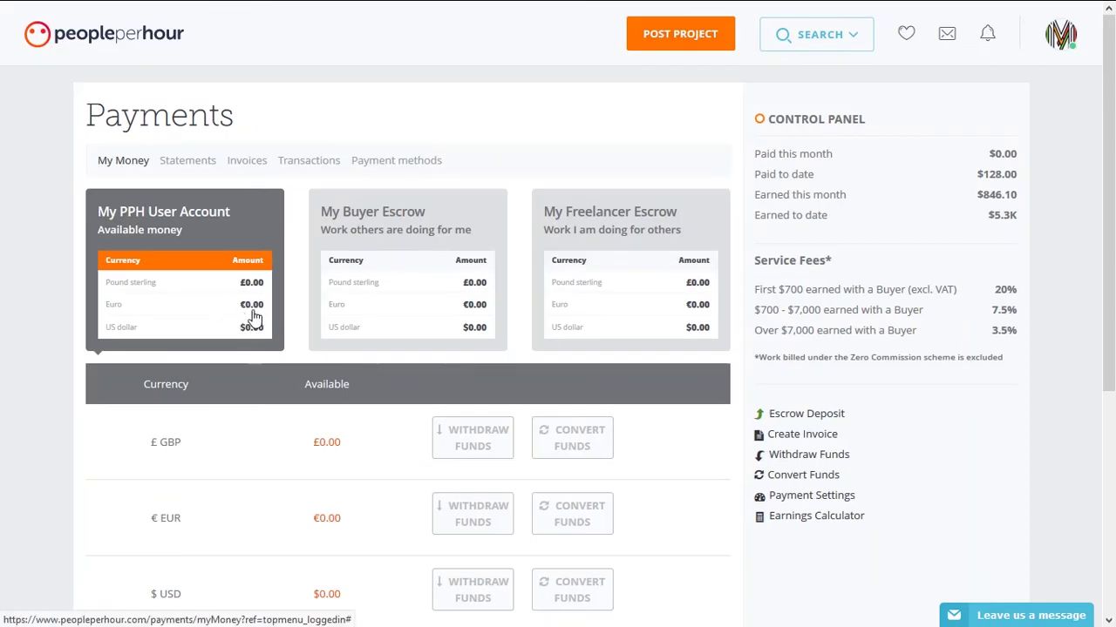
pyautogui.scroll(-1, 349, 488)
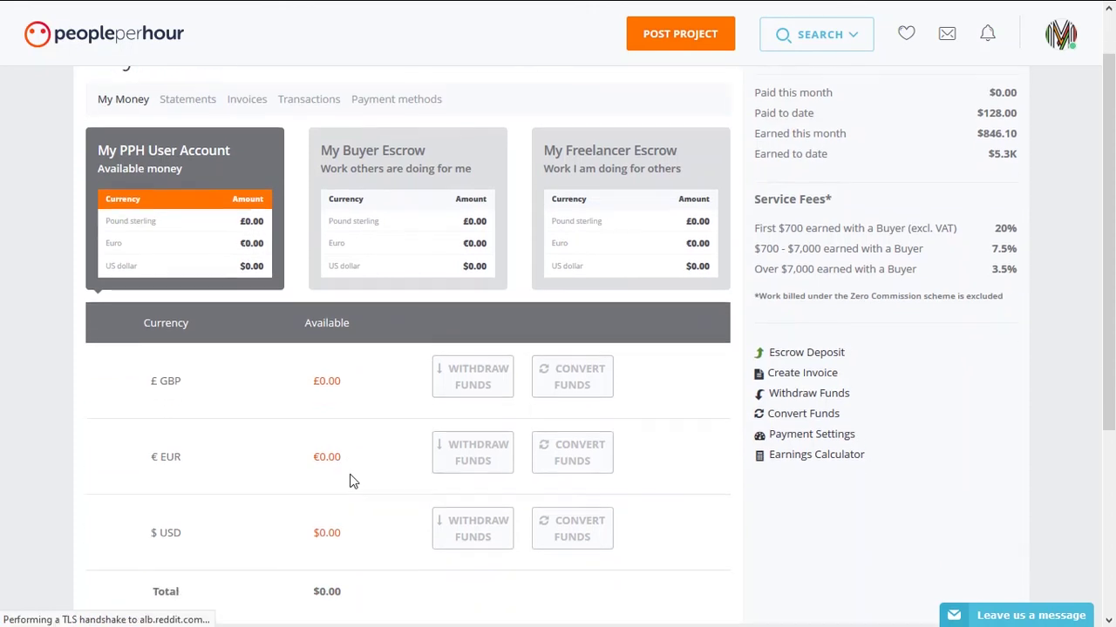